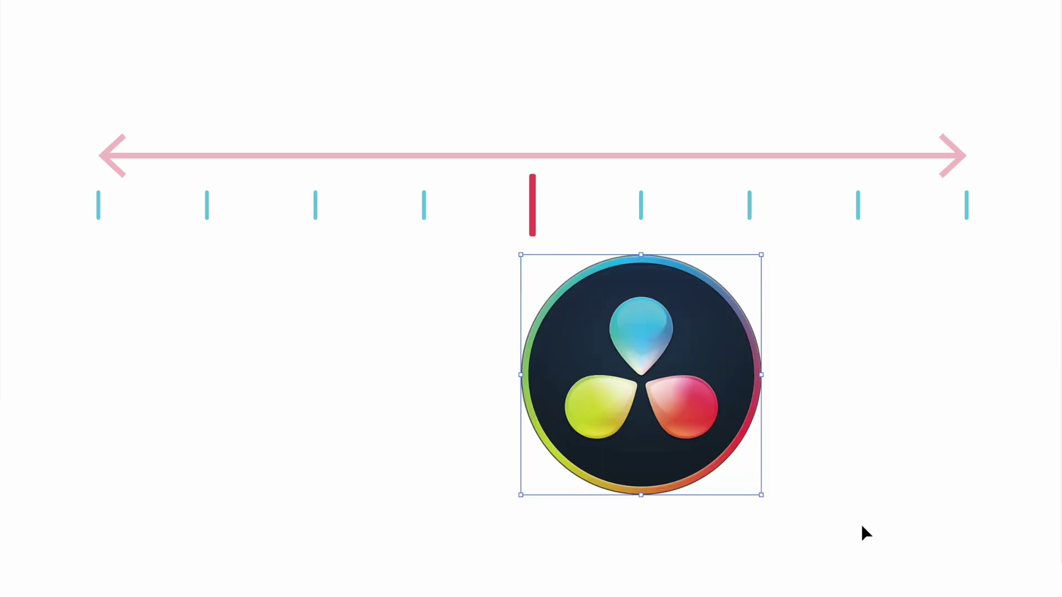
Step: Move the selected circular logo three tick marks left along the scale, and two tick marks back right
key("shift+Left")
key("shift+Left")
key("shift+Left")
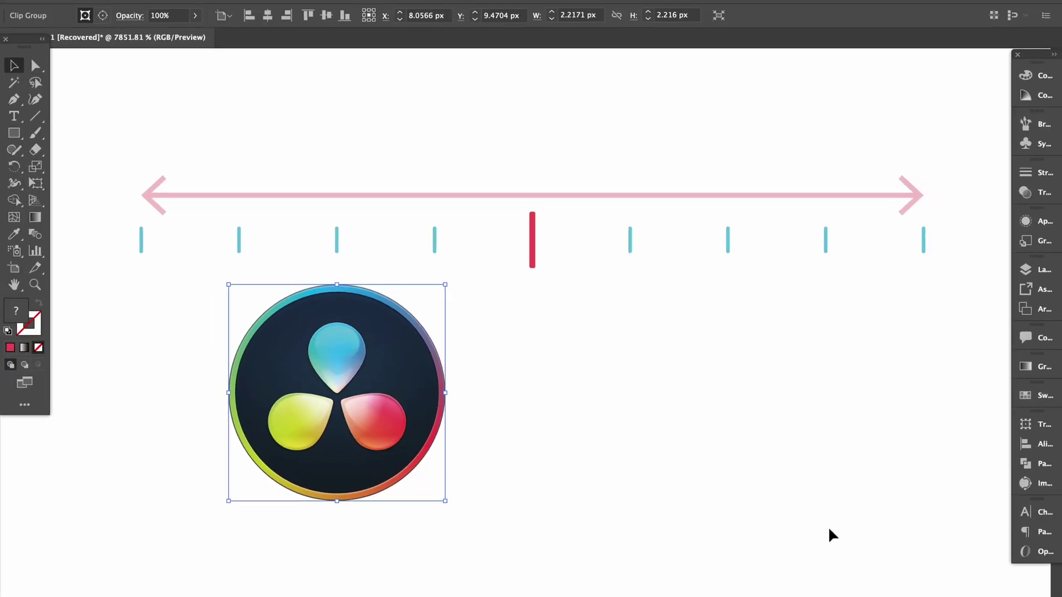
key("shift+Right")
key("shift+Right")
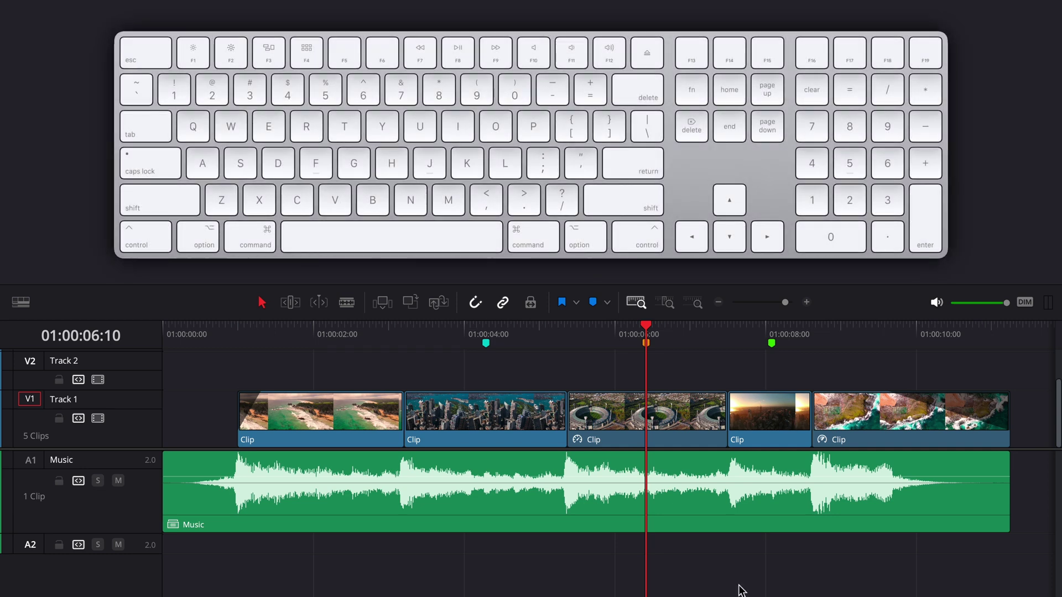
Step: In DaVinci Resolve, step the playhead frame by frame forward to 01:00:06:13, back past the orange marker, and forward to the marker
left_click(699, 303)
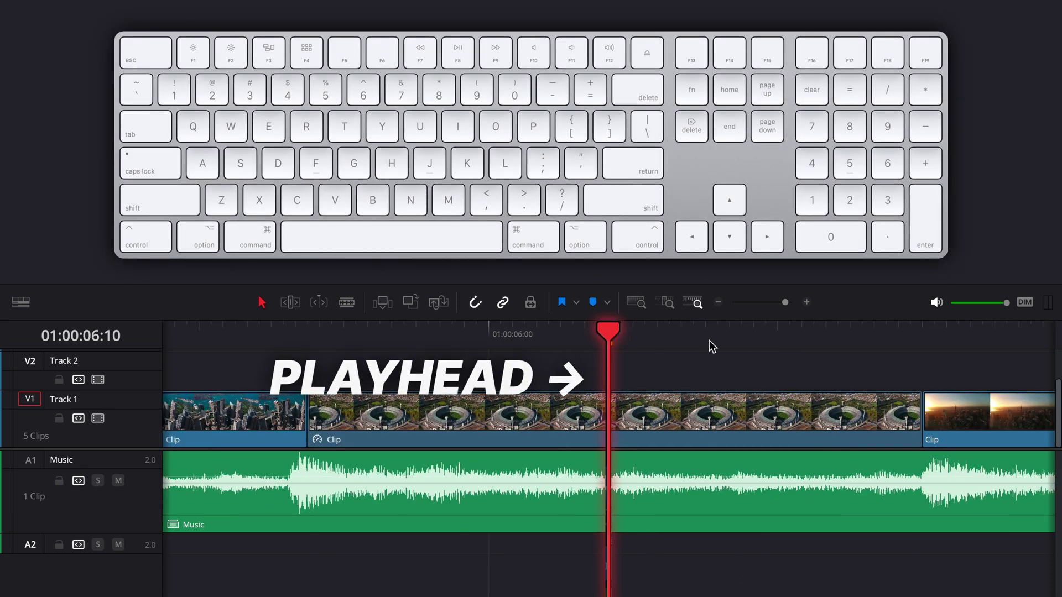
key("Right")
key("Right")
key("Right")
key("Right")
key("Right")
key("Right")
key("Right")
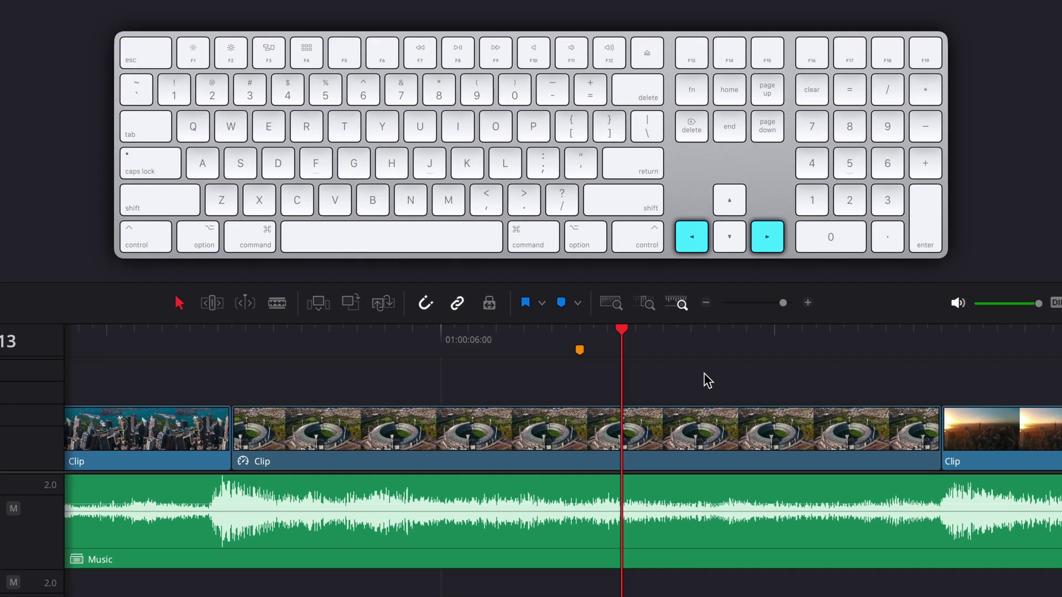
key("Left")
key("Left")
key("Left")
key("Left")
key("Left")
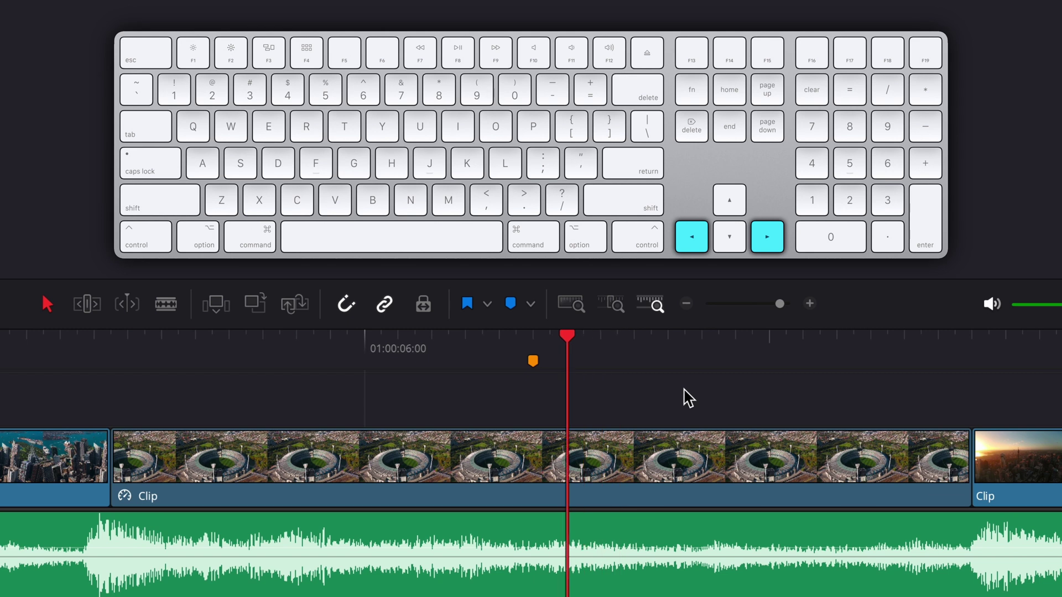
key("Left")
key("Left")
key("Left")
key("Left")
key("Left")
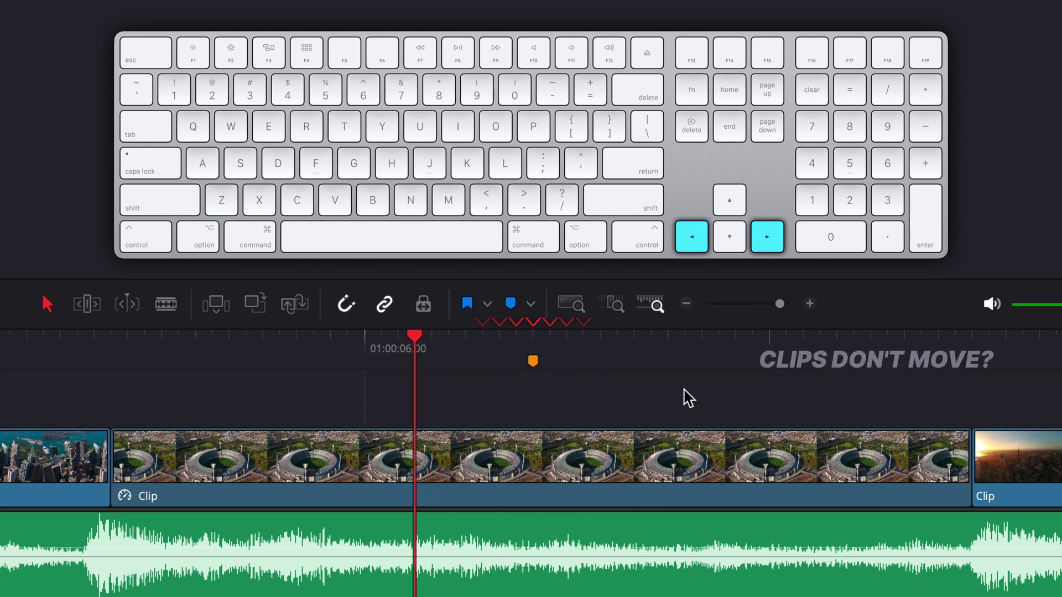
key("Right")
key("Right")
key("Right")
key("Right")
Step: Place the playhead near 01:00:06:00 and jump it in one-second increments: two back, four forward and two back
left_click(570, 303)
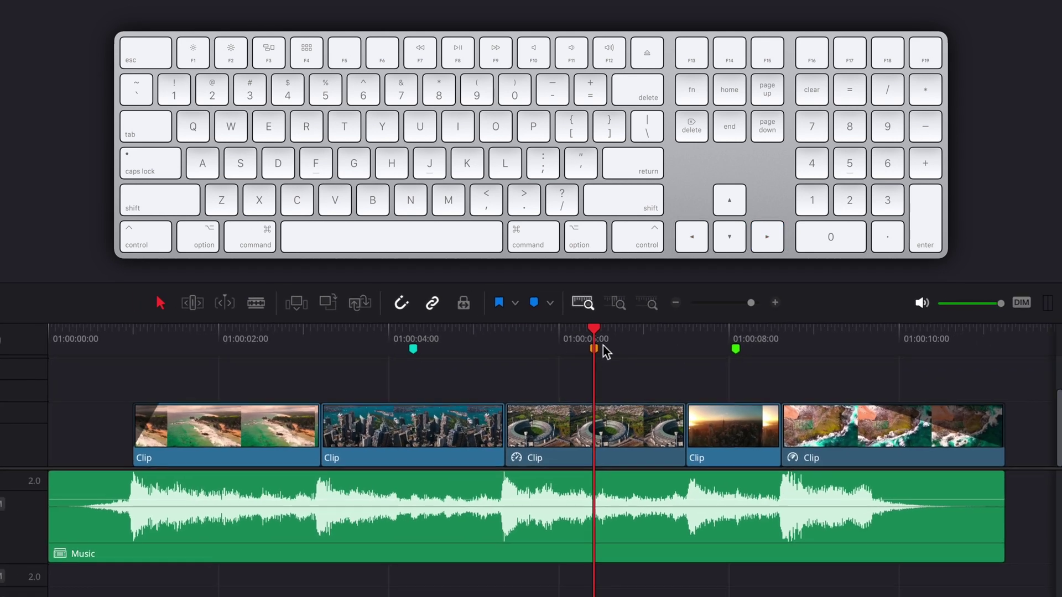
left_click(553, 352)
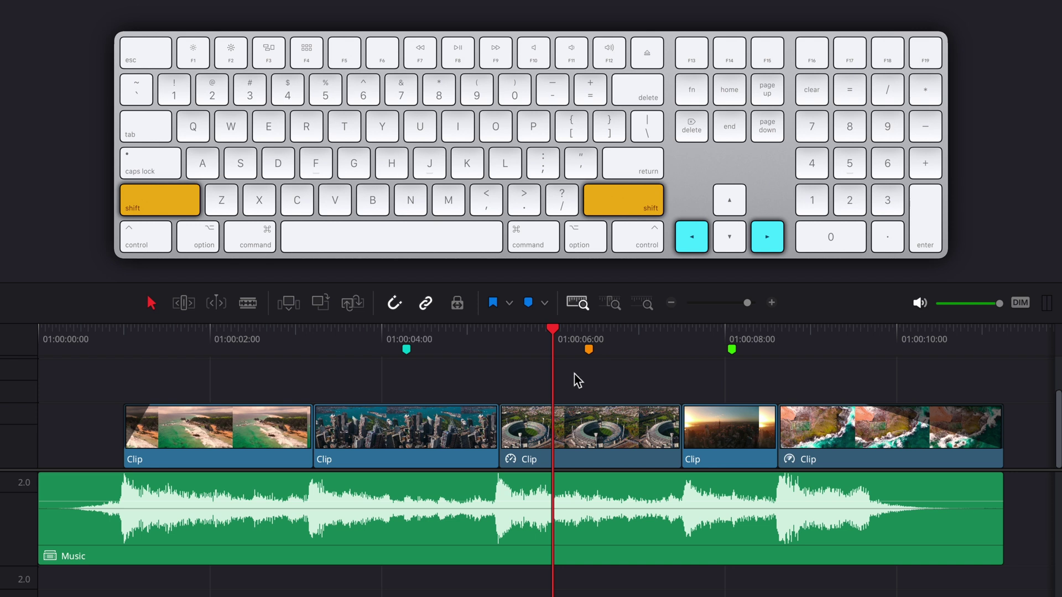
key("shift+Left")
key("shift+Left")
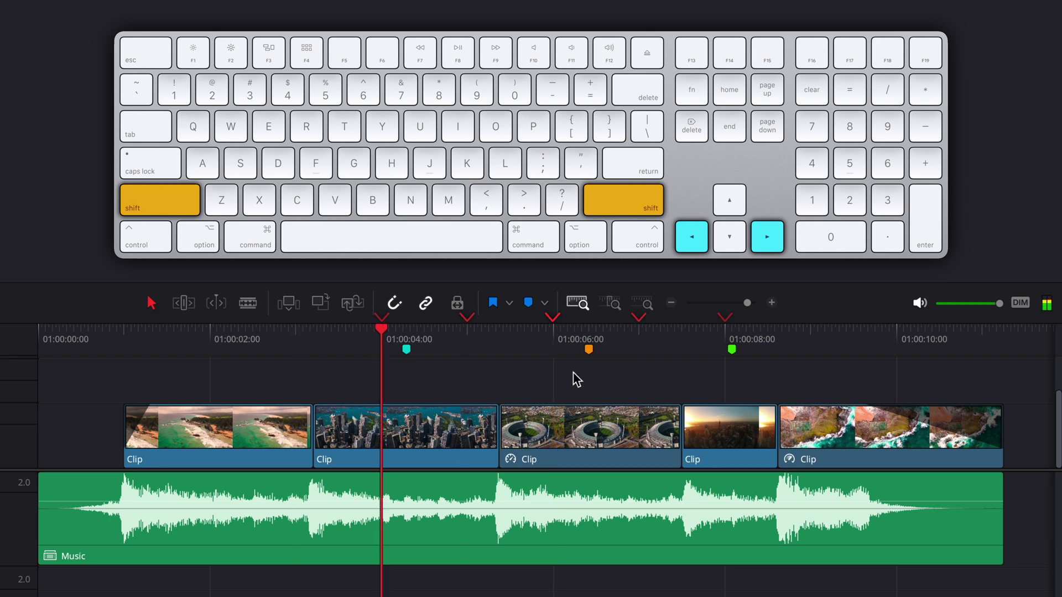
key("shift+Right")
key("shift+Right")
key("shift+Right")
key("shift+Right")
key("shift+Left")
key("shift+Left")
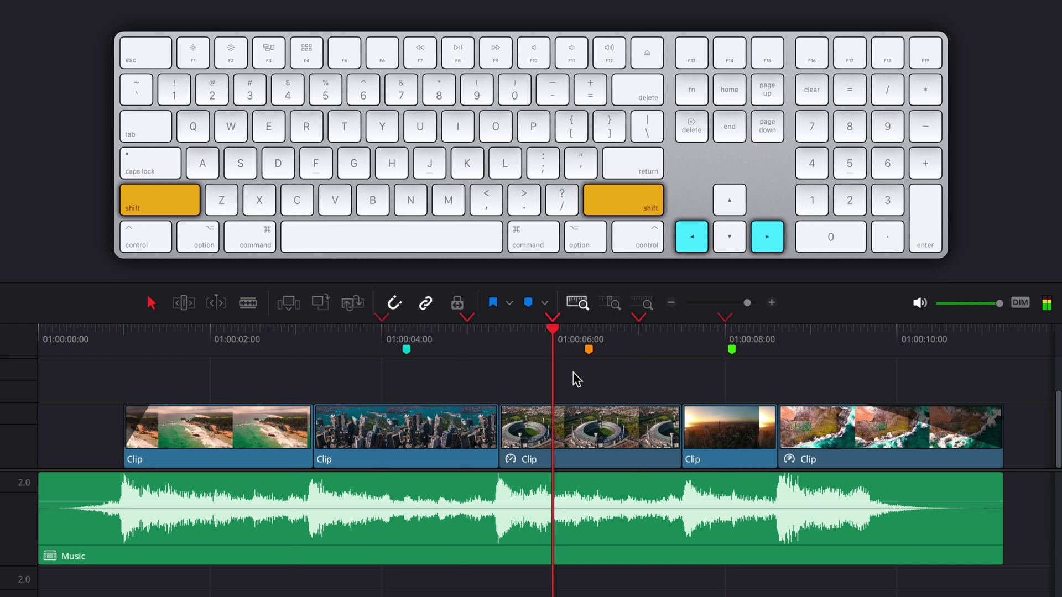
Step: Jump the playhead between clip edit points, back to the start of the second clip and forward past the stadium clip
key("Up")
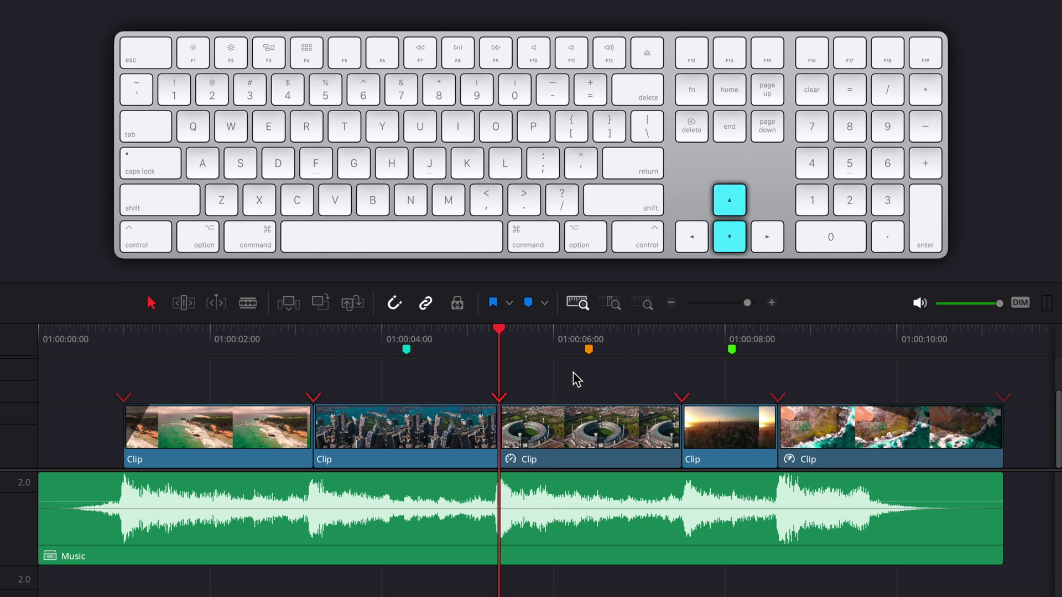
key("Up")
key("Down")
key("Down")
key("Down")
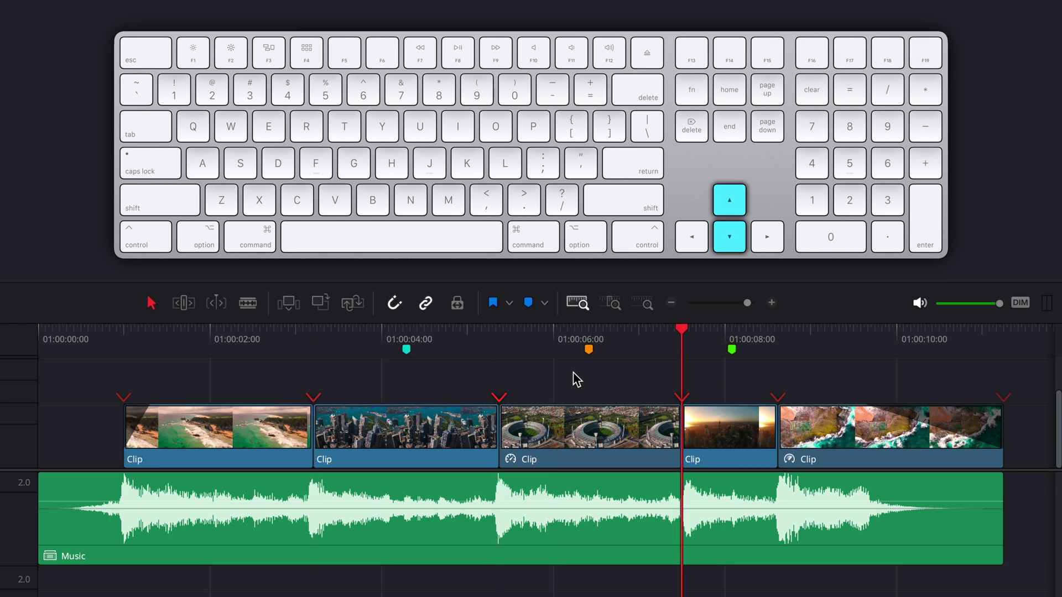
key("Up")
Step: Jump the playhead between the cyan, green and orange markers, and to the start and end of the timeline
key("shift+Up")
key("shift+Up")
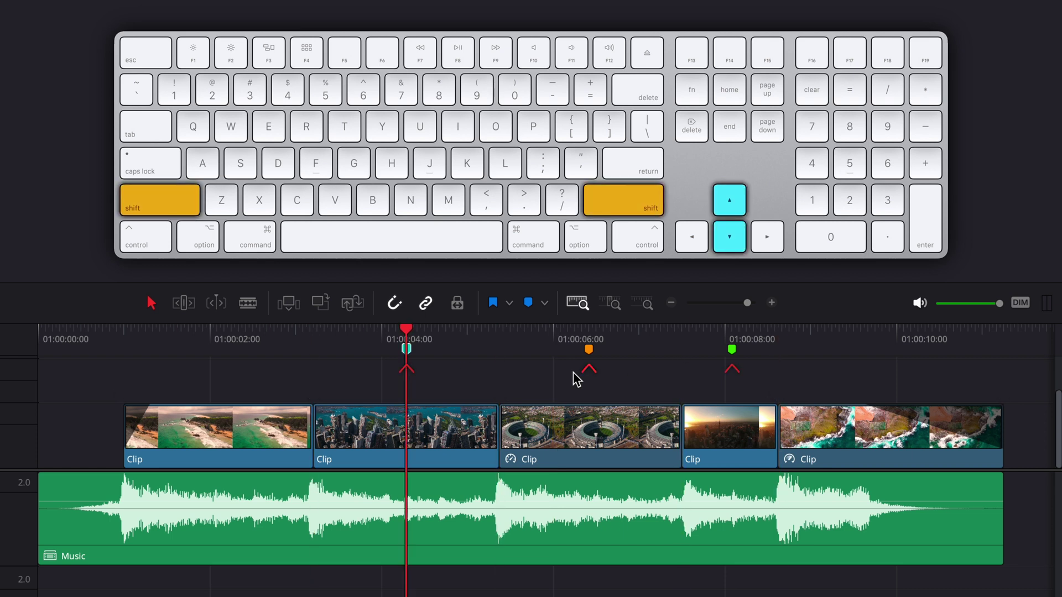
key("shift+Down")
key("shift+Down")
key("shift+Up")
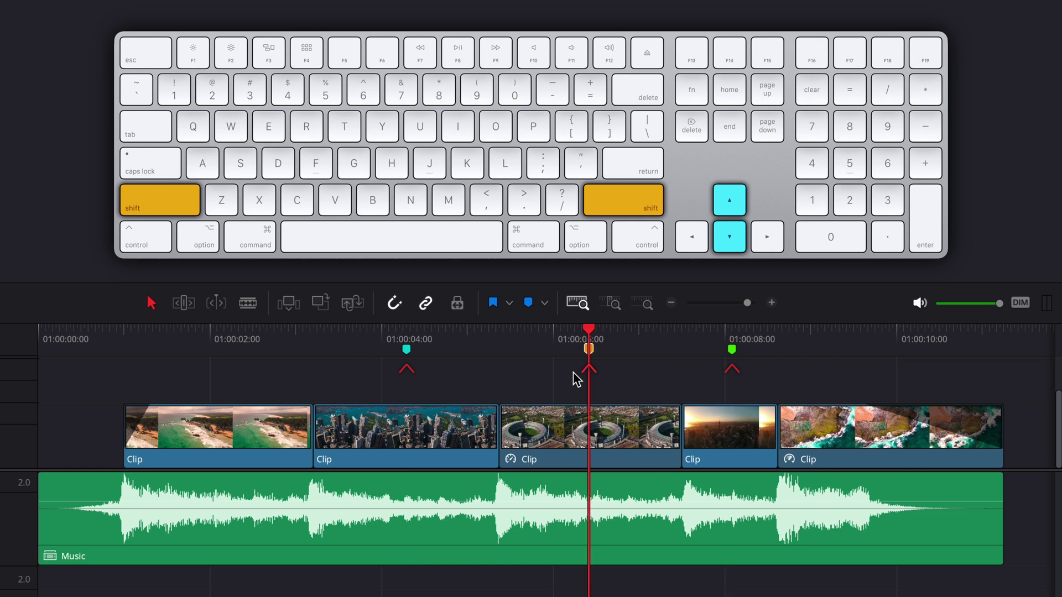
key("shift+Up")
key("shift+Down")
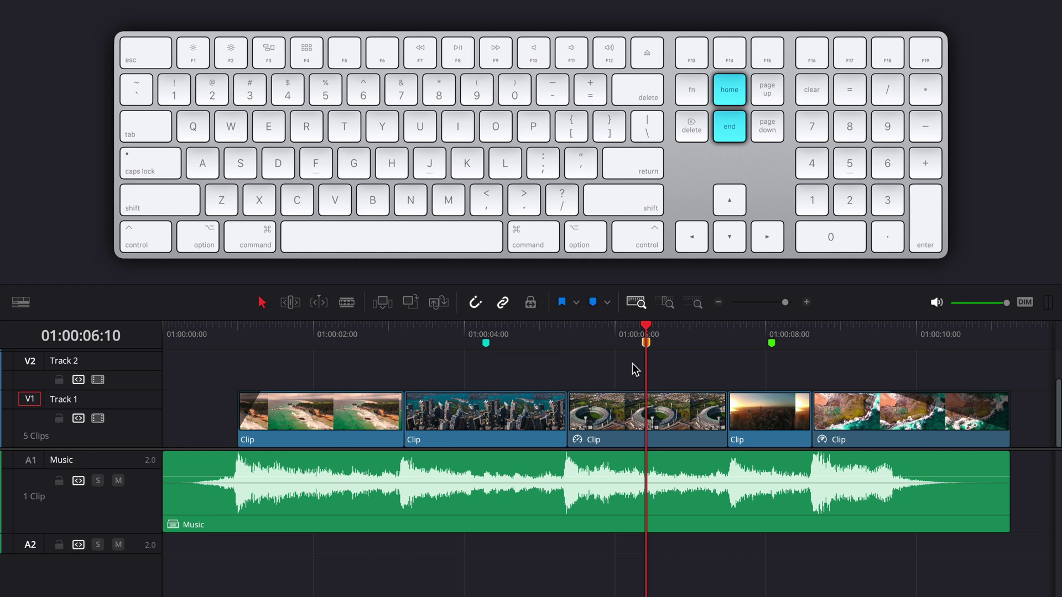
key("Home")
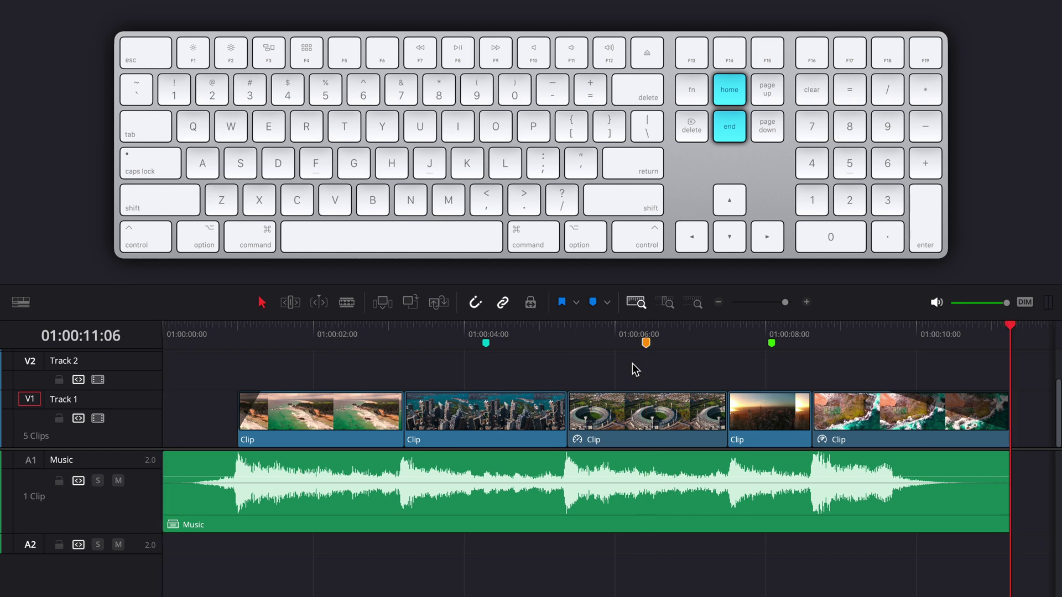
key("Home")
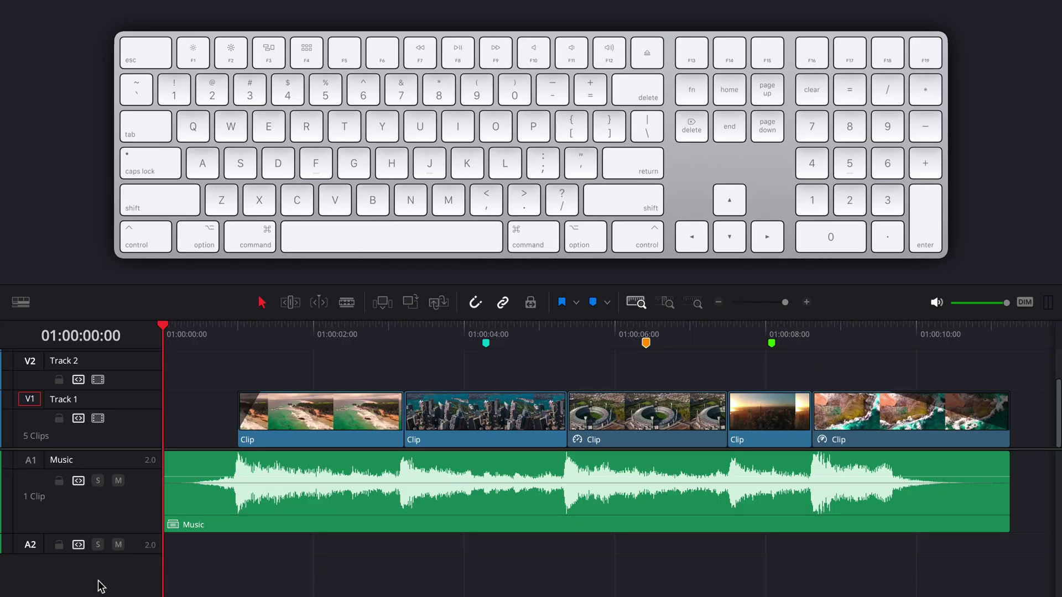
Step: Mark an in point at 01:00:03:16 and an out point at 01:00:05:18 on the timeline
left_click(437, 332)
key("i")
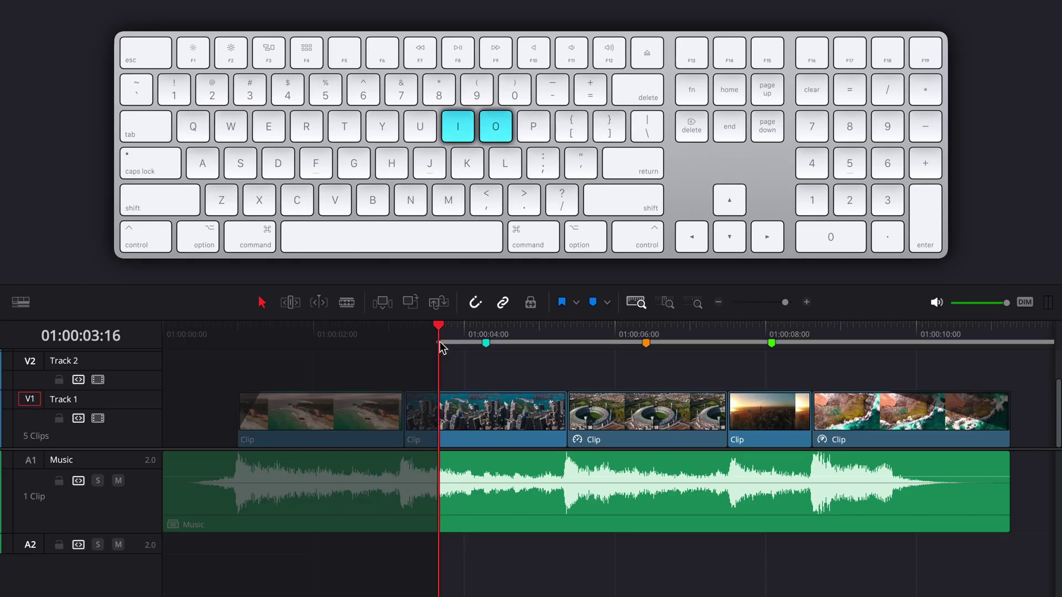
left_click(597, 328)
key("o")
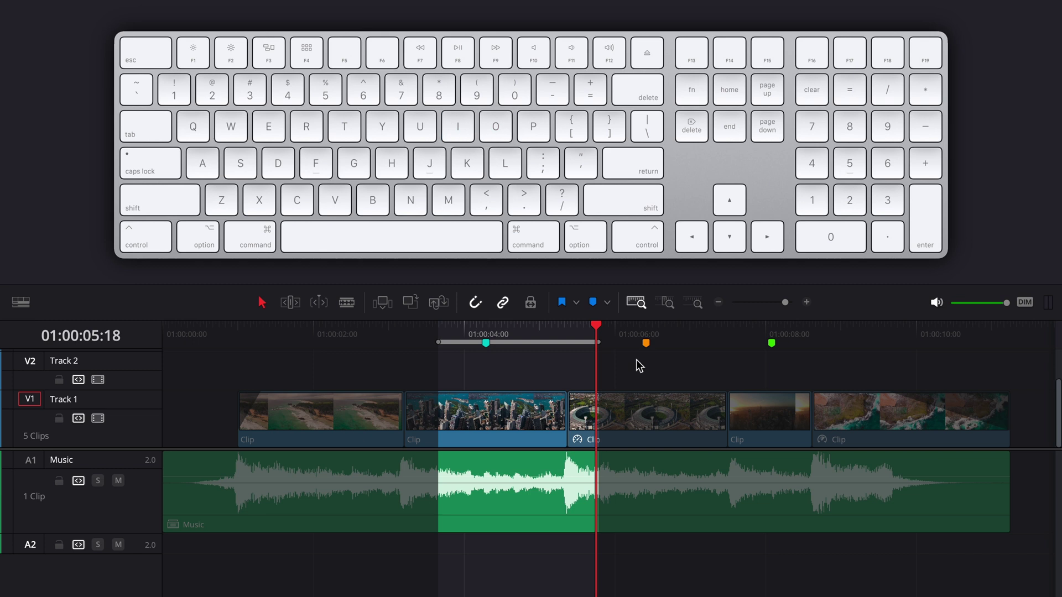
Step: Jump the playhead to the in point and the out point, and clear both marks from the timeline
key("shift+i")
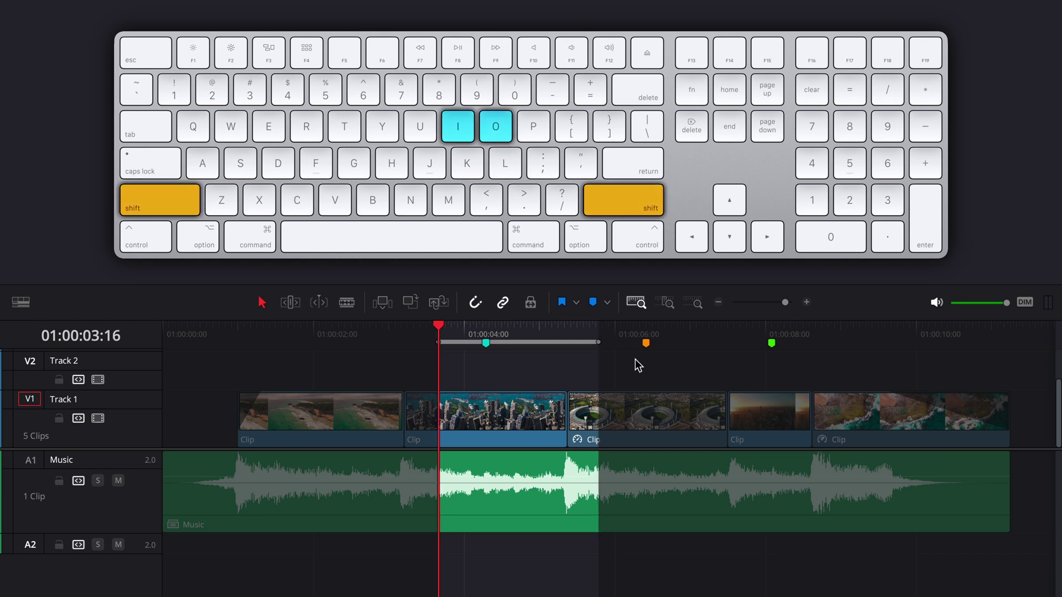
key("shift+o")
key("alt+x")
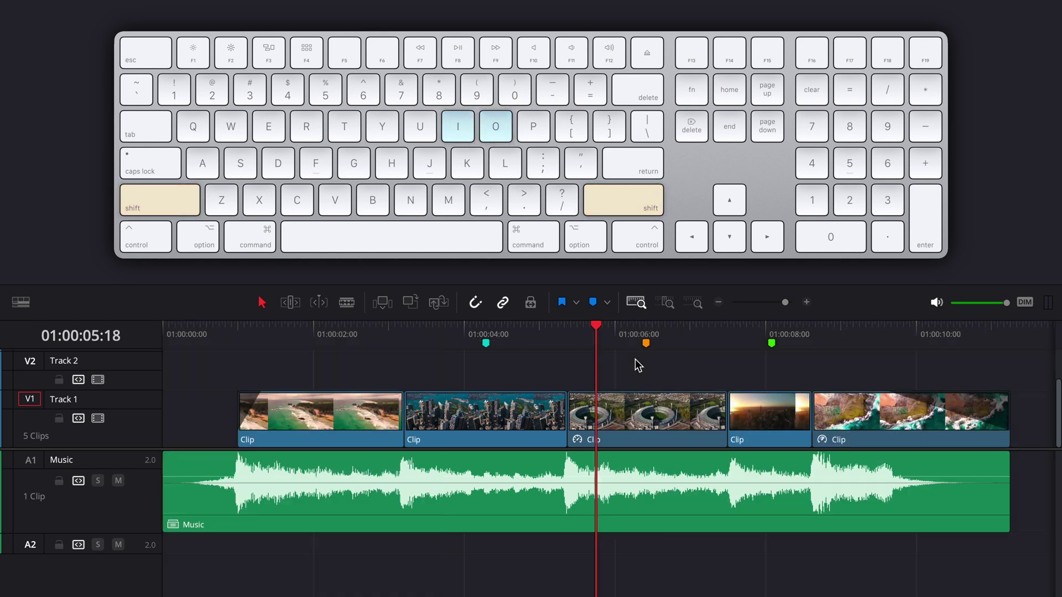
Step: Place the playhead at 01:00:02:03 and select the beach clip beneath it on Track 1
left_click(323, 335)
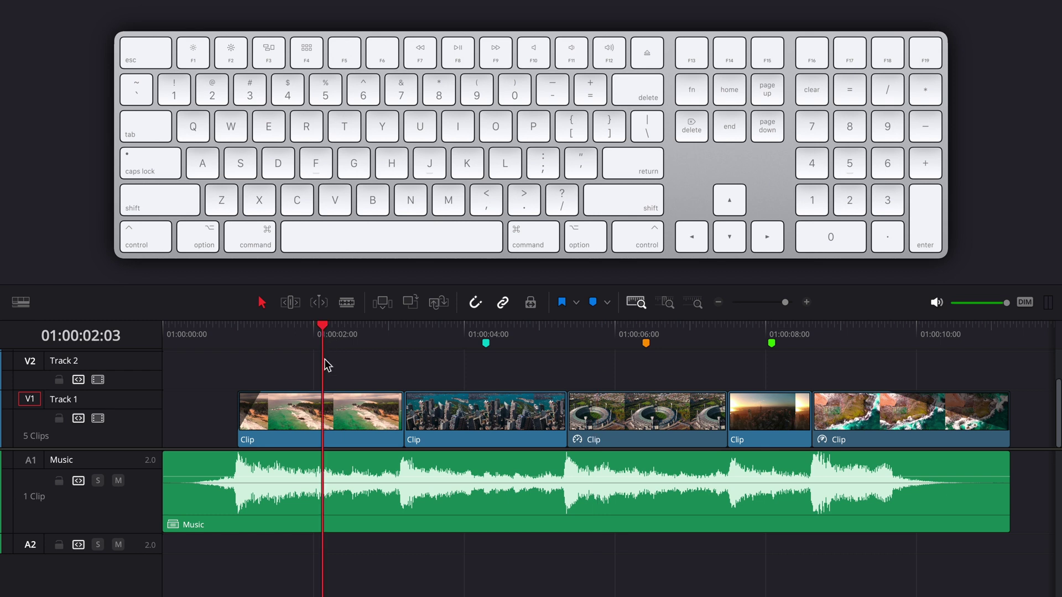
key("super+equal")
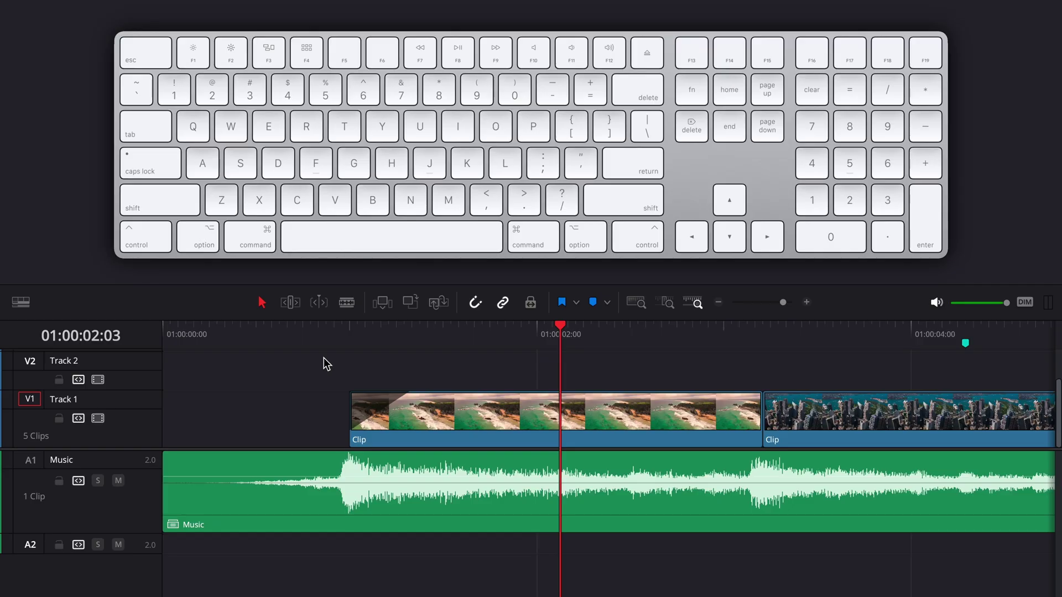
key("shift+v")
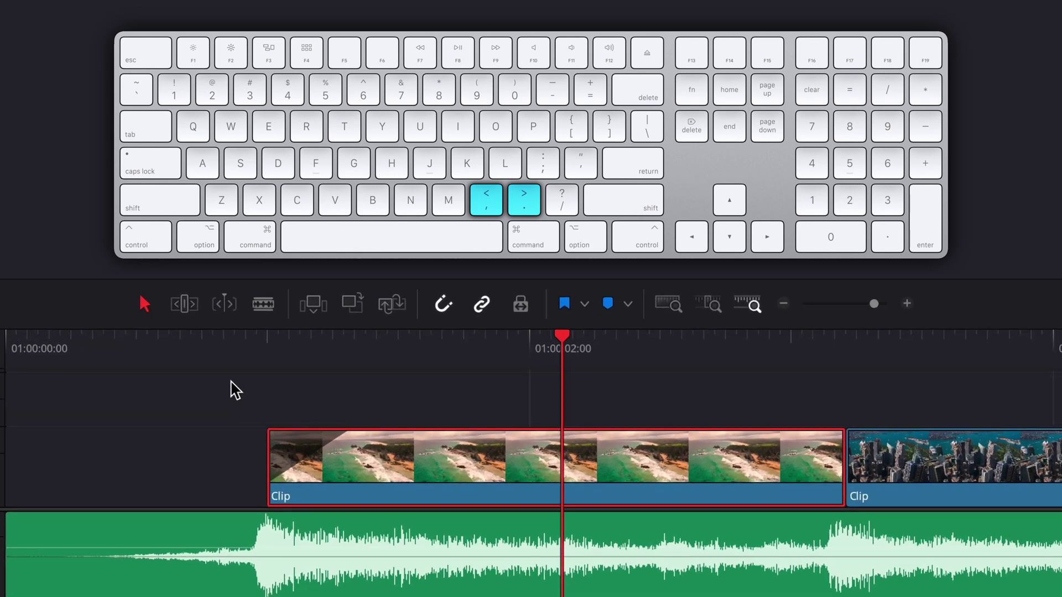
Step: Nudge the selected beach clip earlier frame by frame, and nudge it back against the city clip
key("comma")
key("comma")
key("comma")
key("comma")
key("comma")
key("period")
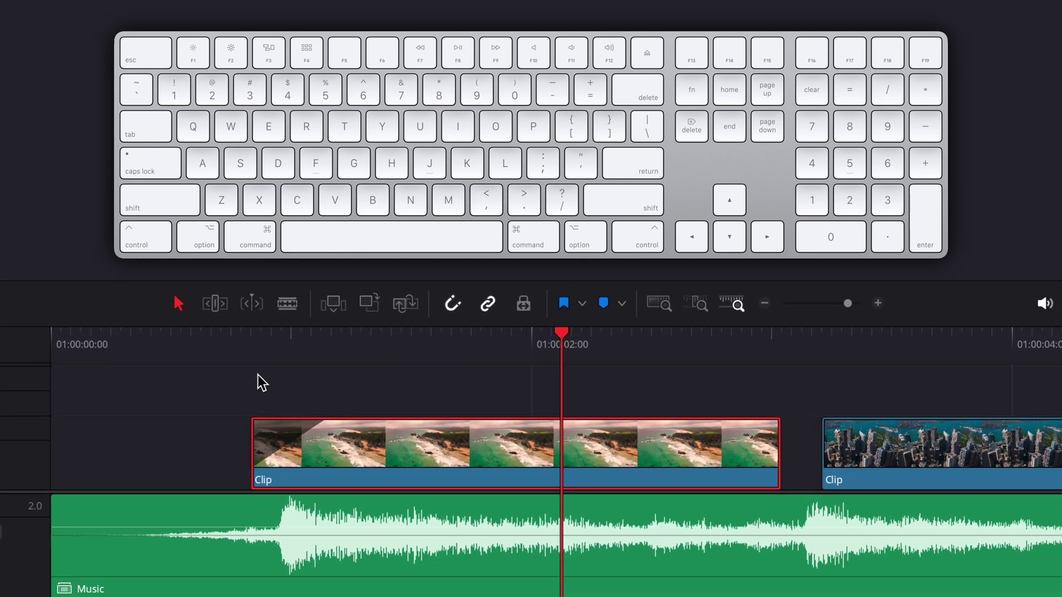
key("period")
key("period")
key("period")
key("period")
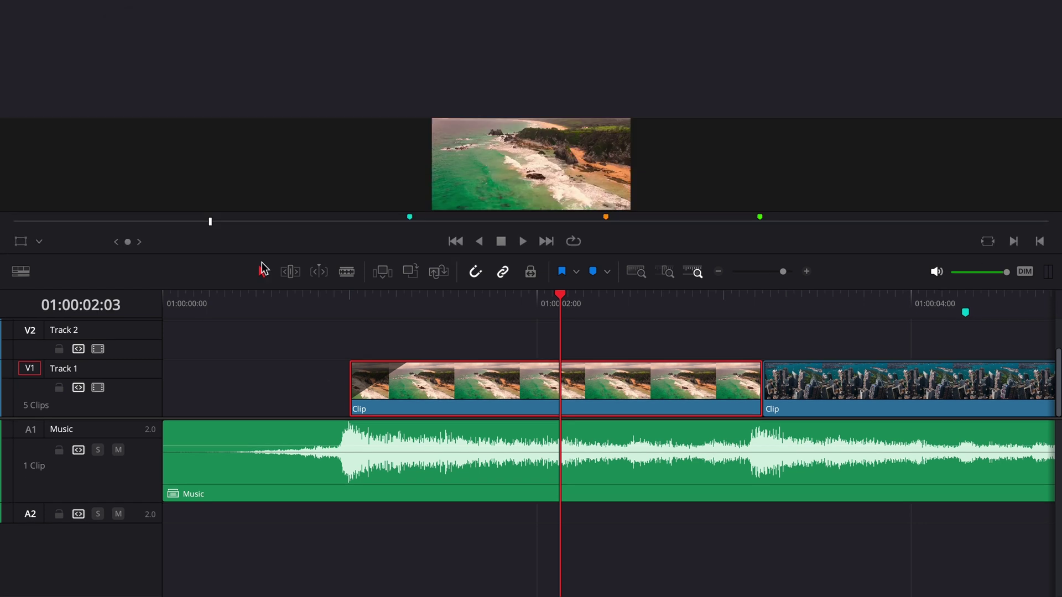
Step: Open the user Editing preferences and examine the General Settings durations and nudge options
left_click(73, 13)
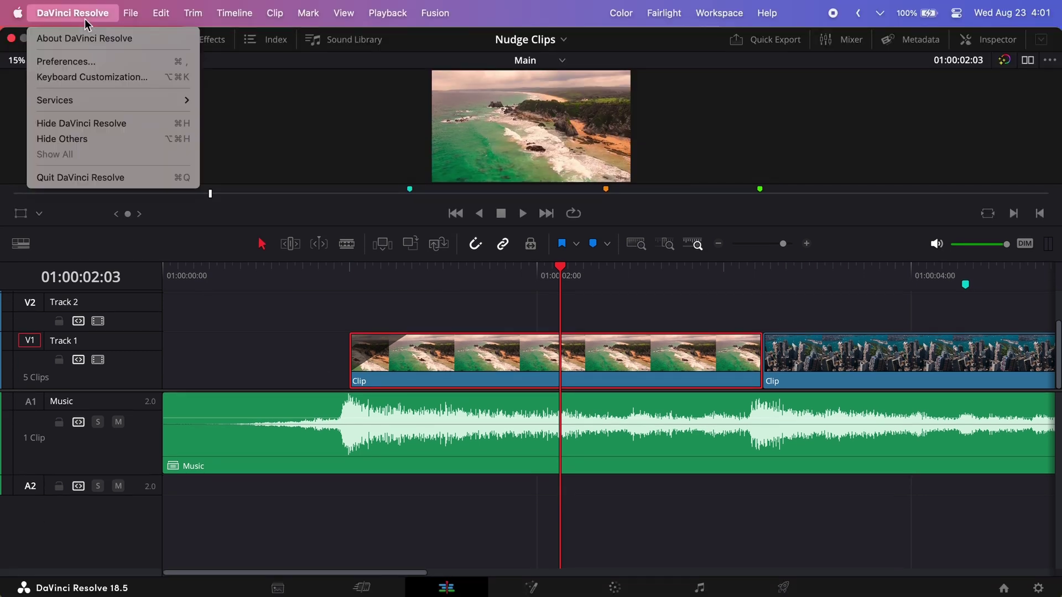
left_click(85, 61)
left_click(533, 115)
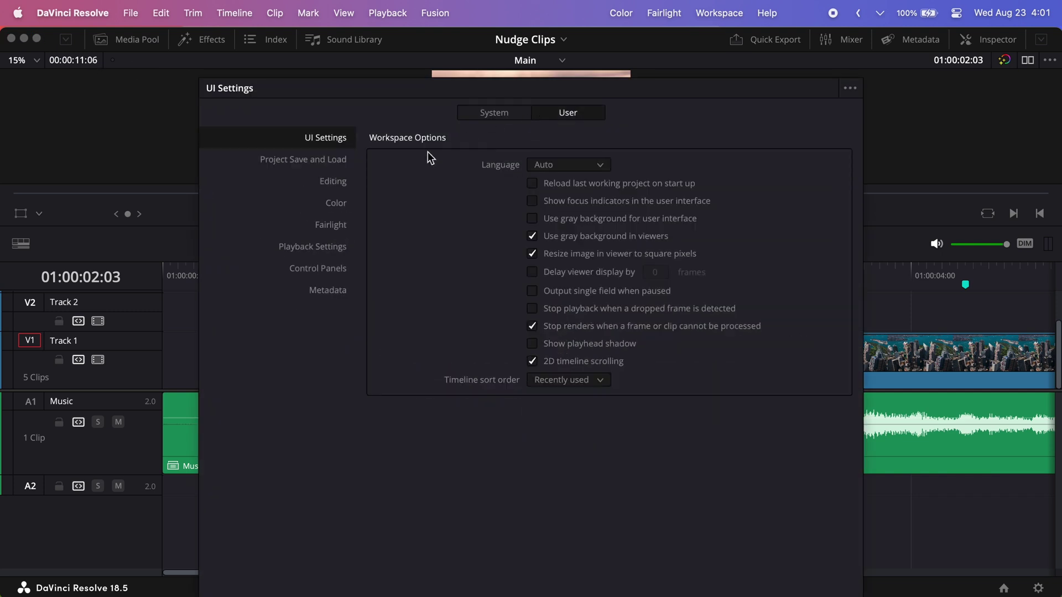
left_click(348, 181)
scroll(424, 433, "down", 8)
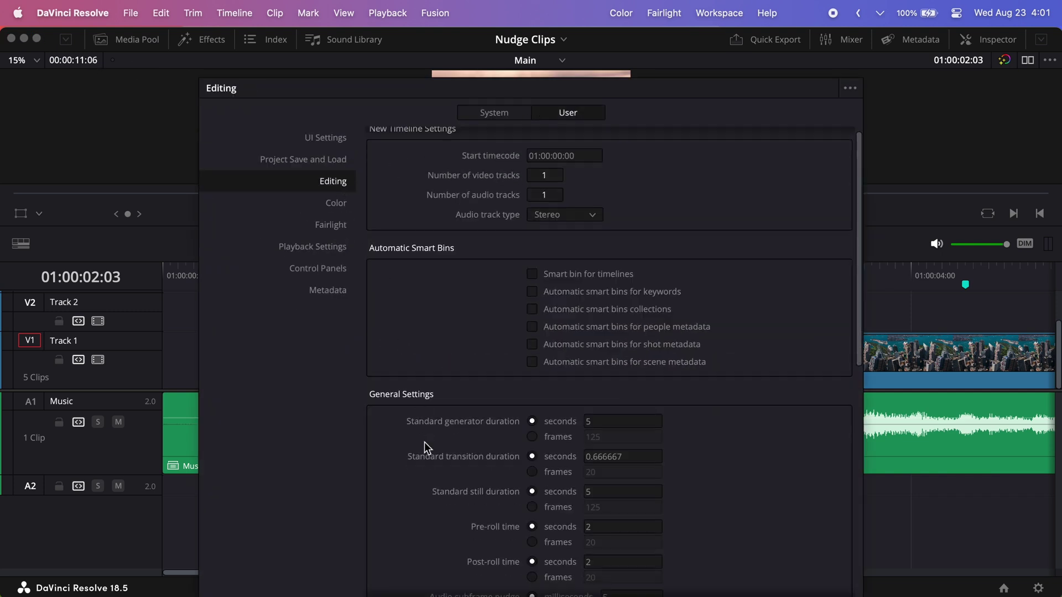
scroll(424, 447, "down", 1)
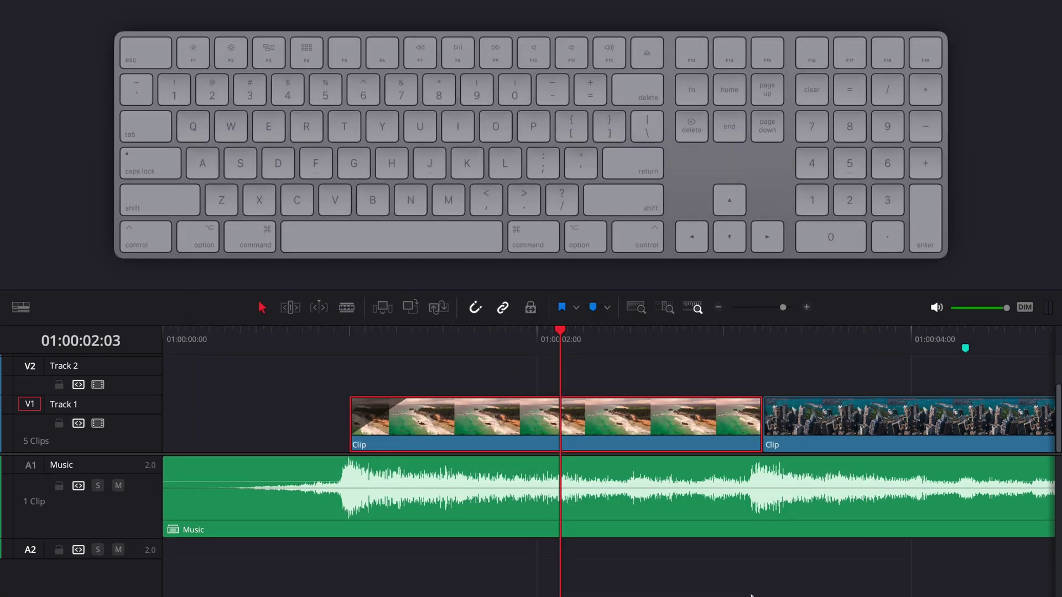
Step: Fast-nudge the beach clip earlier in multi-frame increments, and fast-nudge it back to its original position
key("shift+comma")
key("shift+comma")
key("shift+comma")
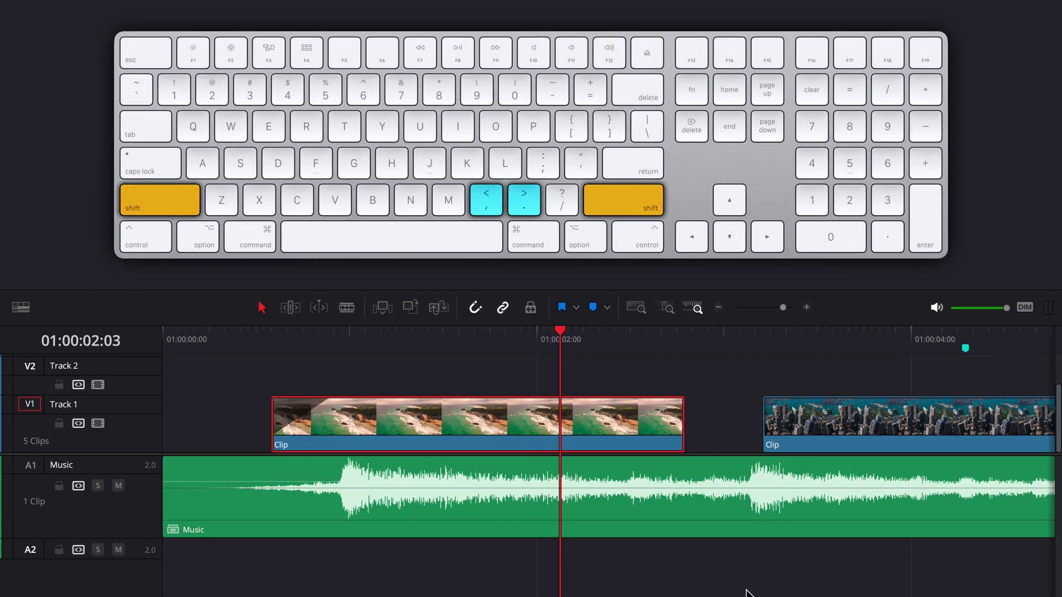
key("shift+period")
key("shift+period")
key("shift+period")
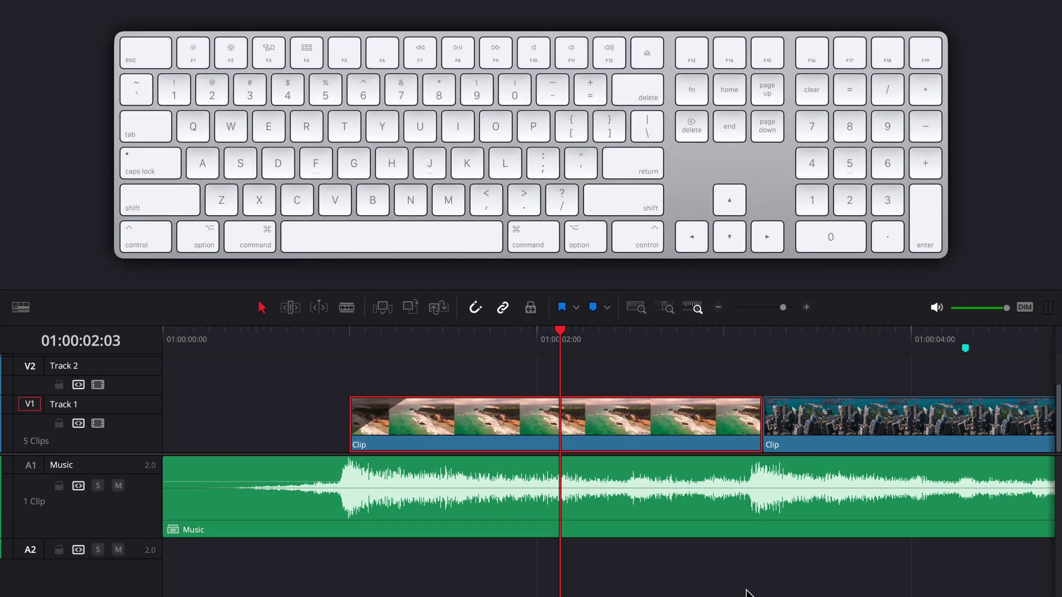
Step: Select both sides of the edit point between the beach clip and the city clip on Track 1
scroll(746, 577, "up", 3)
scroll(746, 576, "up", 1)
scroll(746, 576, "right", 6)
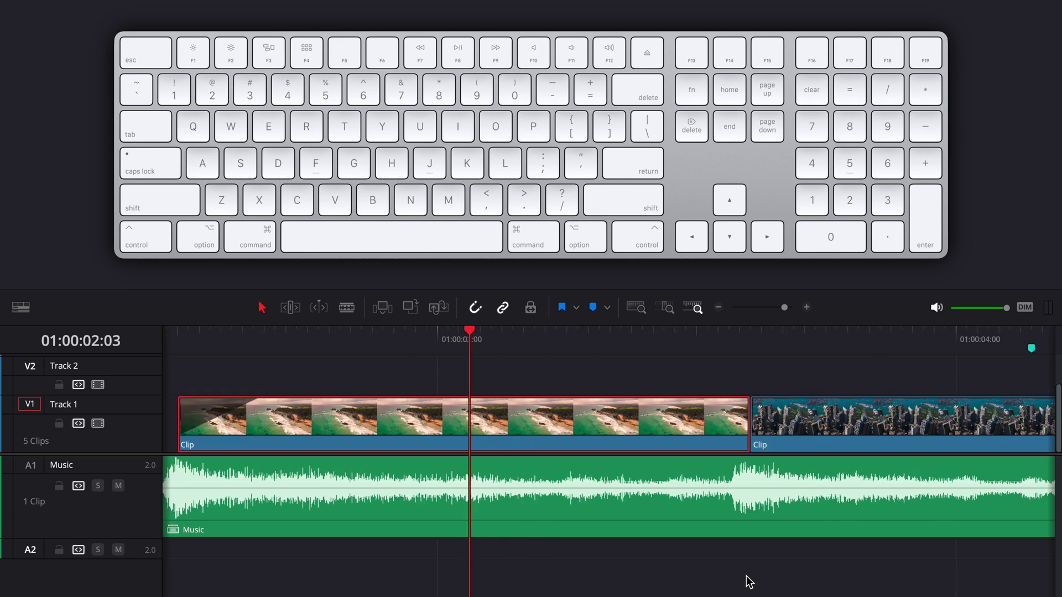
scroll(746, 576, "left", 3)
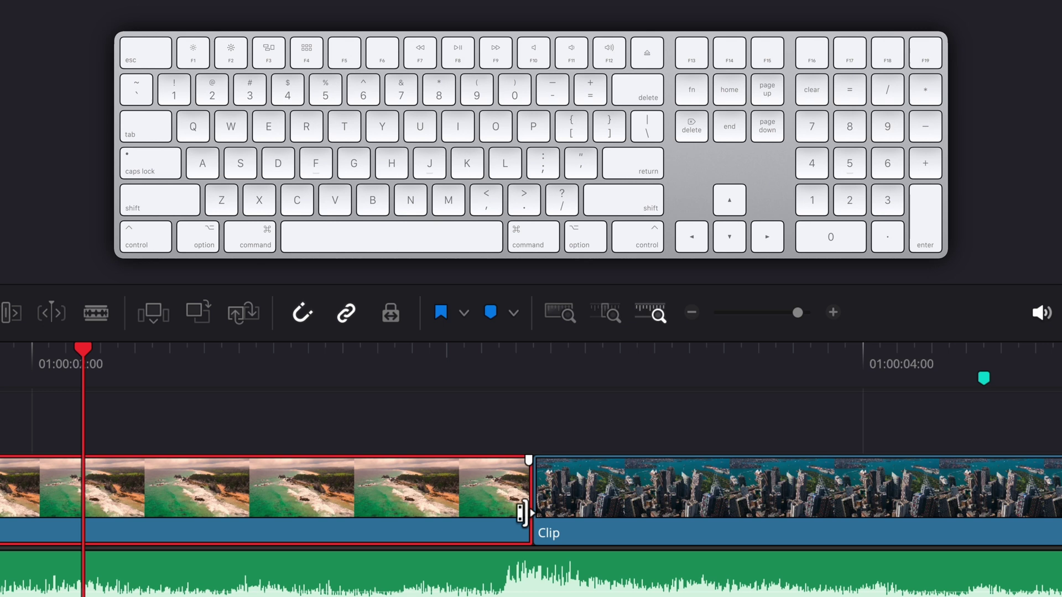
left_click(616, 433)
left_click_drag(521, 513, 551, 508)
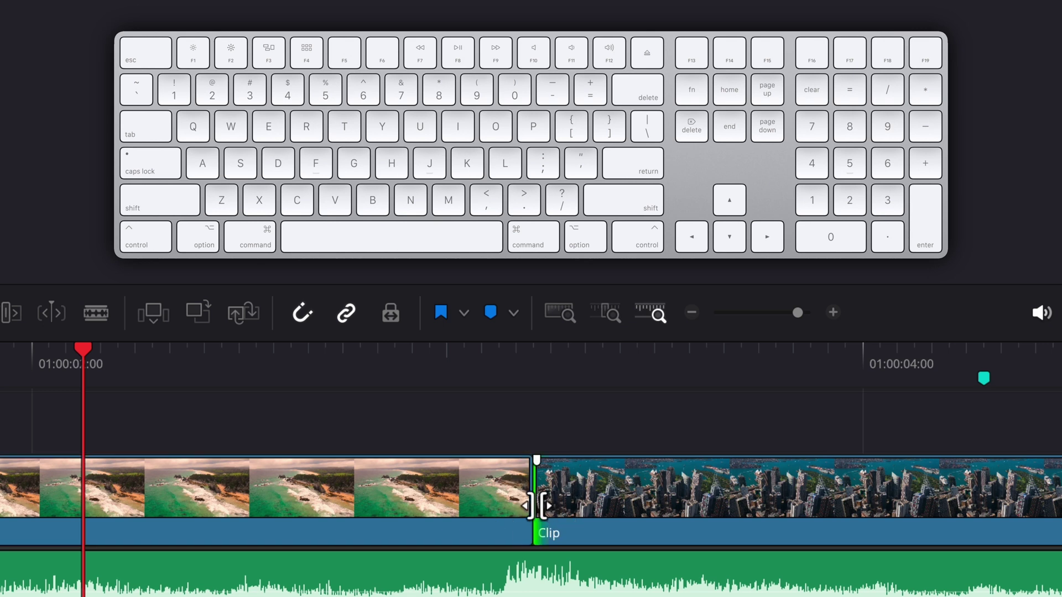
left_click(533, 503)
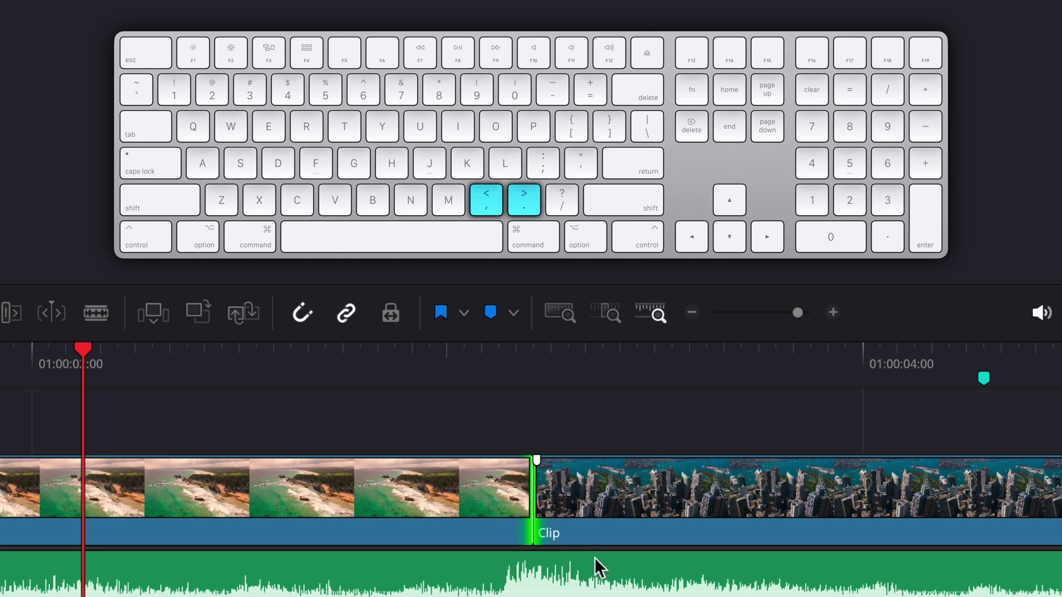
Step: Roll the selected edit point between the beach and city clips frame by frame in both directions, returning it to its original position
key("period")
key("period")
key("period")
key("period")
key("period")
key("comma")
key("comma")
key("comma")
key("comma")
key("comma")
key("comma")
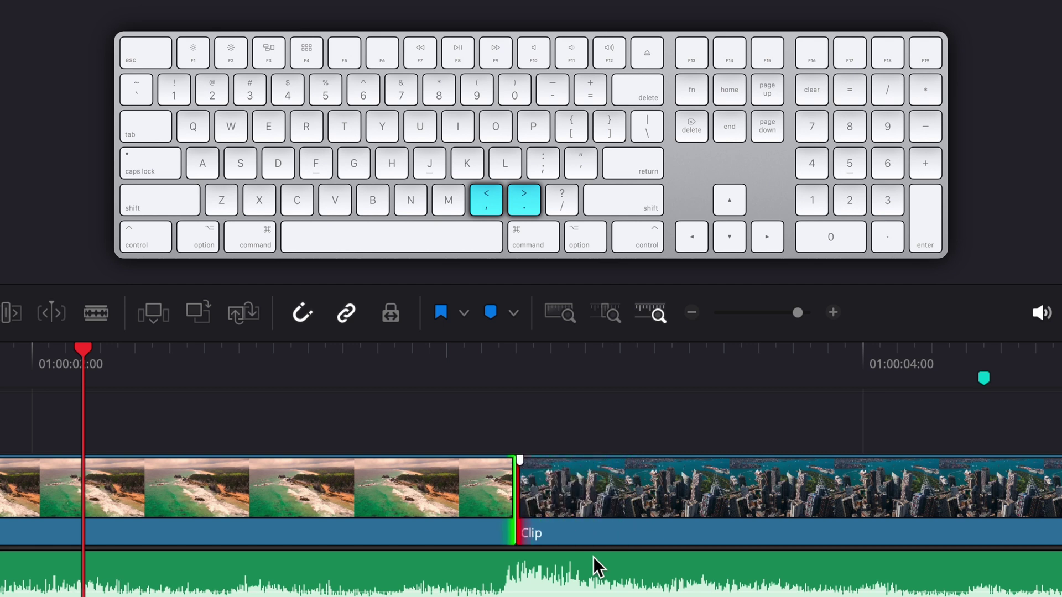
Step: Fit the full timeline in view, select the beach clip, and enlarge the video track area to reveal Track 3
left_click(559, 313)
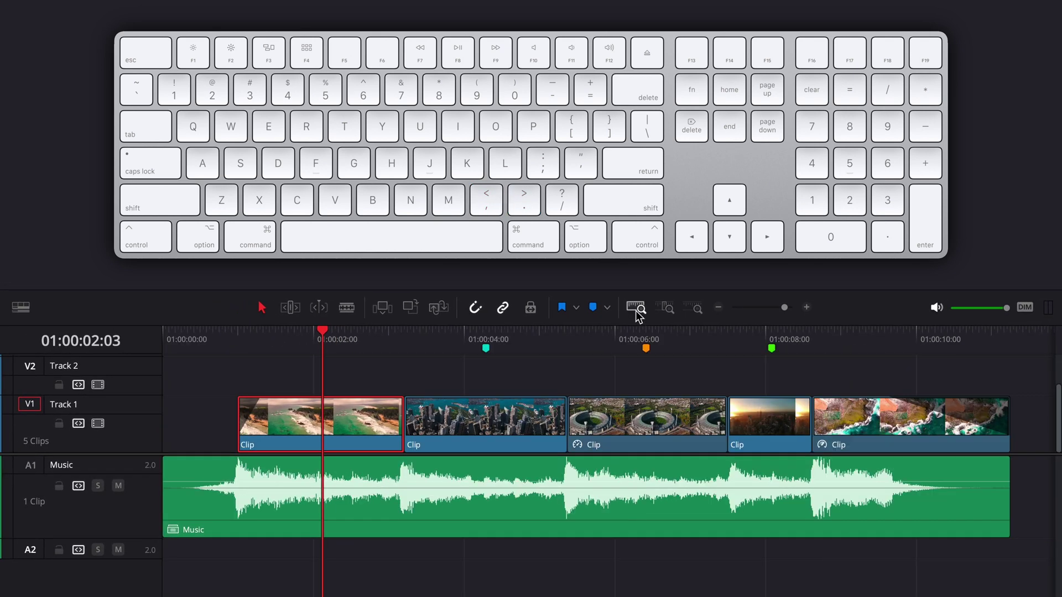
left_click(249, 449)
left_click_drag(229, 455, 227, 517)
Step: Move the selected beach clip up to Track 3 and back down to Track 1 repeatedly
key("alt+Up")
key("alt+Up")
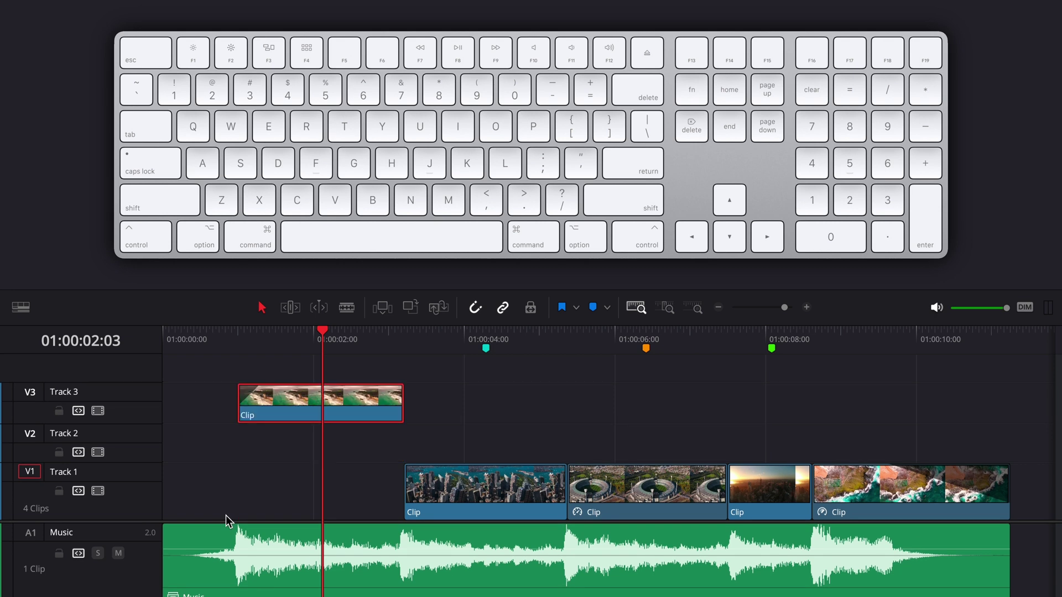
key("alt+Down")
key("alt+Down")
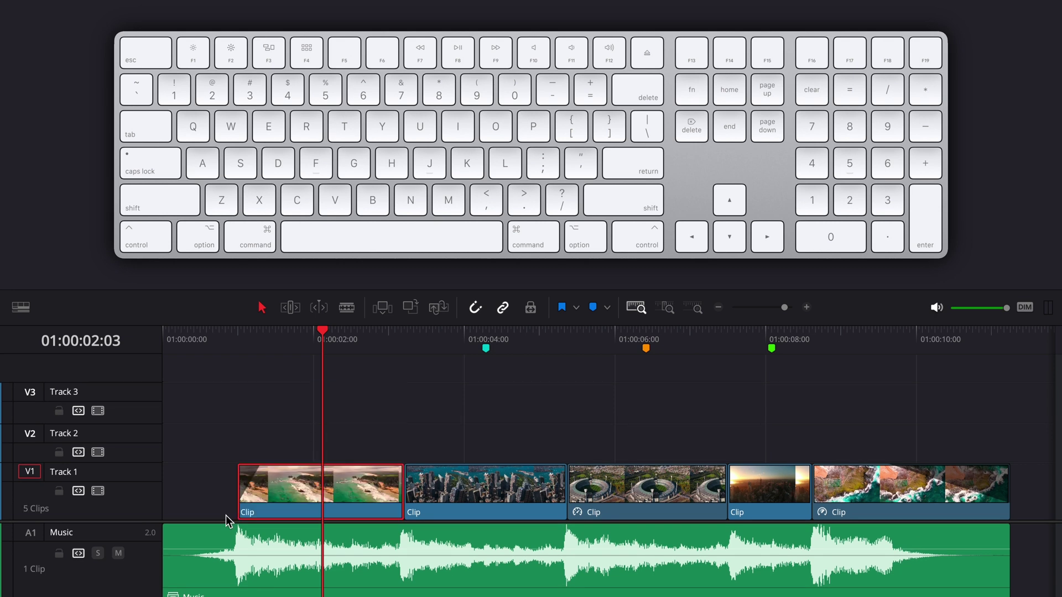
key("alt+Up")
key("alt+Up")
key("alt+Down")
key("alt+Down")
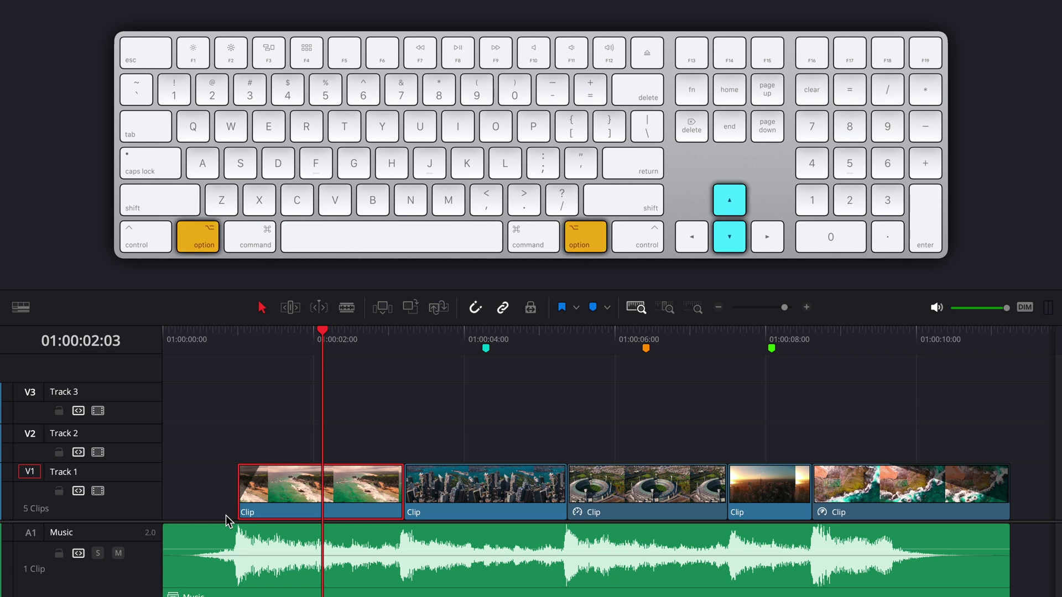
key("alt+Up")
key("alt+Up")
key("alt+Down")
key("alt+Down")
key("alt+Up")
key("alt+Up")
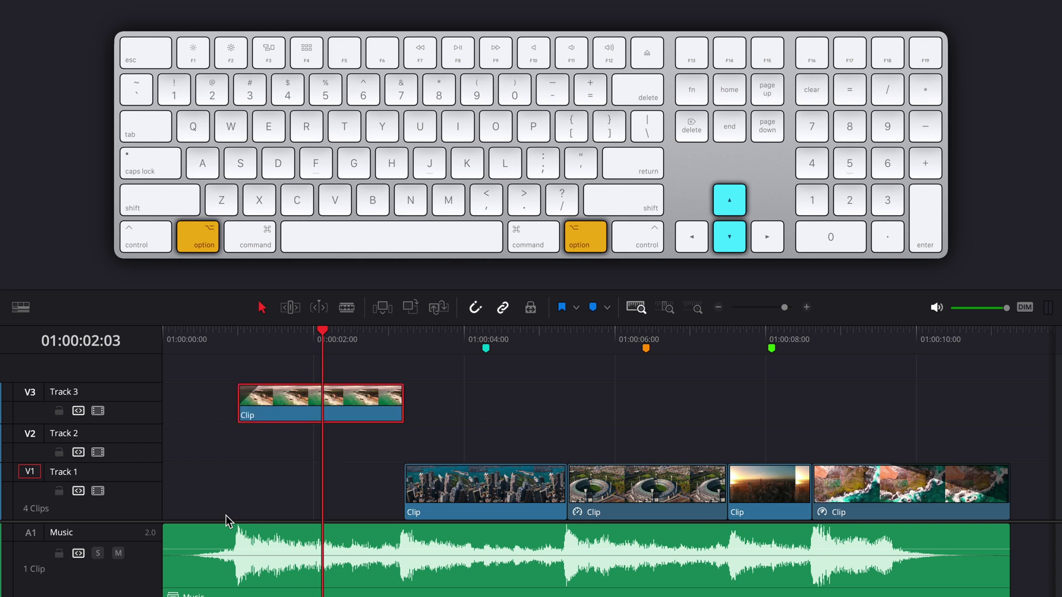
key("alt+Down")
key("alt+Down")
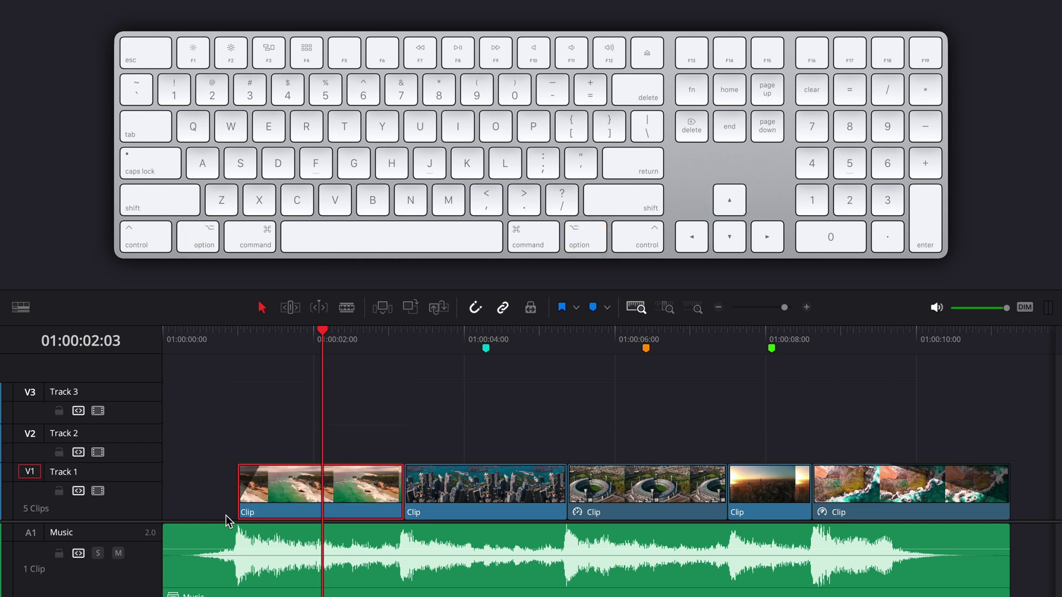
Step: Select the city clip and the stadium clip in turn, moving each up to Track 2 and back to Track 1
key("super+Right")
key("super+Right")
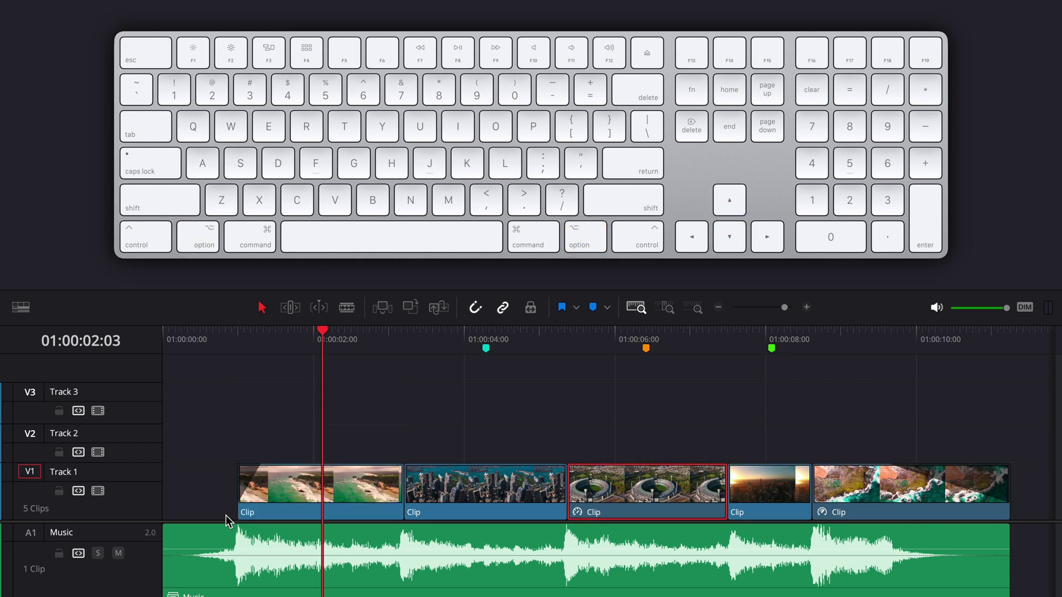
key("alt+Up")
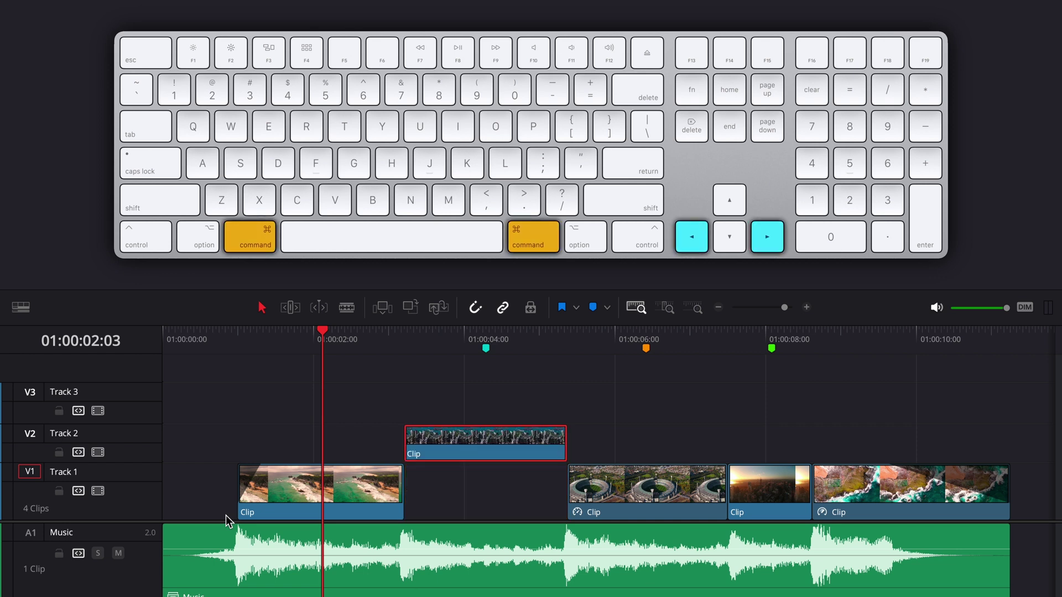
key("alt+Down")
key("super+Right")
key("alt+Up")
key("alt+Down")
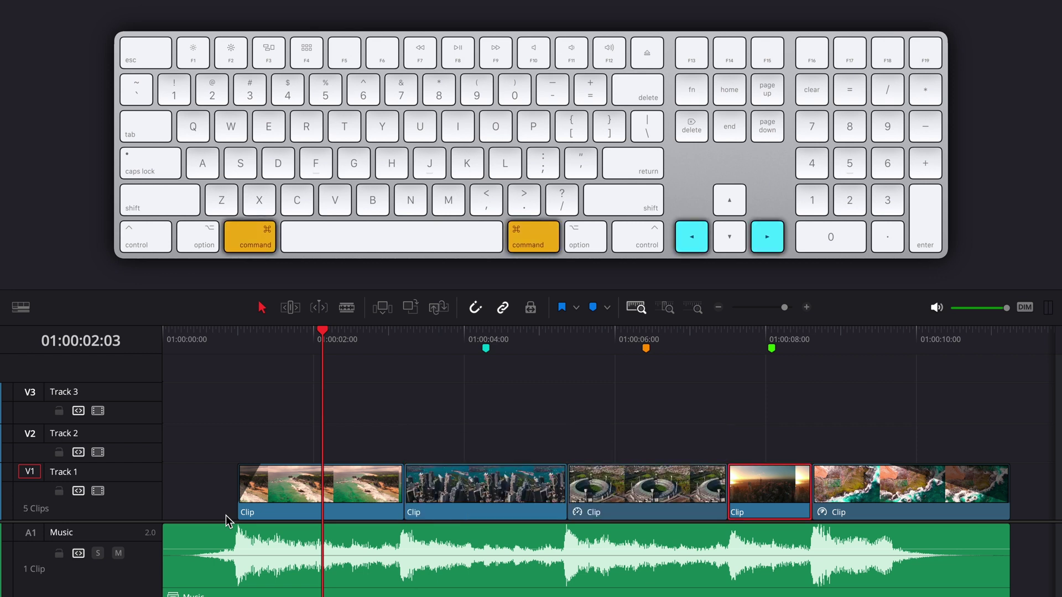
Step: Move the sunset clip and the final coastline clip in turn up to Track 2 and back to Track 1
key("alt+Up")
key("alt+Down")
key("Down")
key("alt+Up")
key("alt+Down")
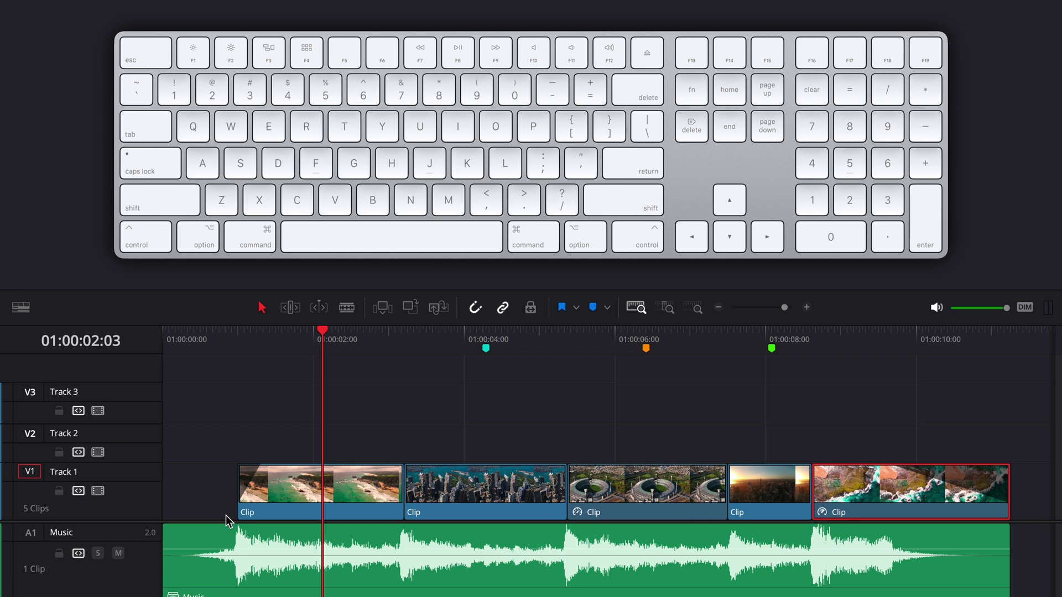
Step: Step the clip selection back along Track 1 to the beach clip
key("Up")
key("Up")
key("Up")
key("Up")
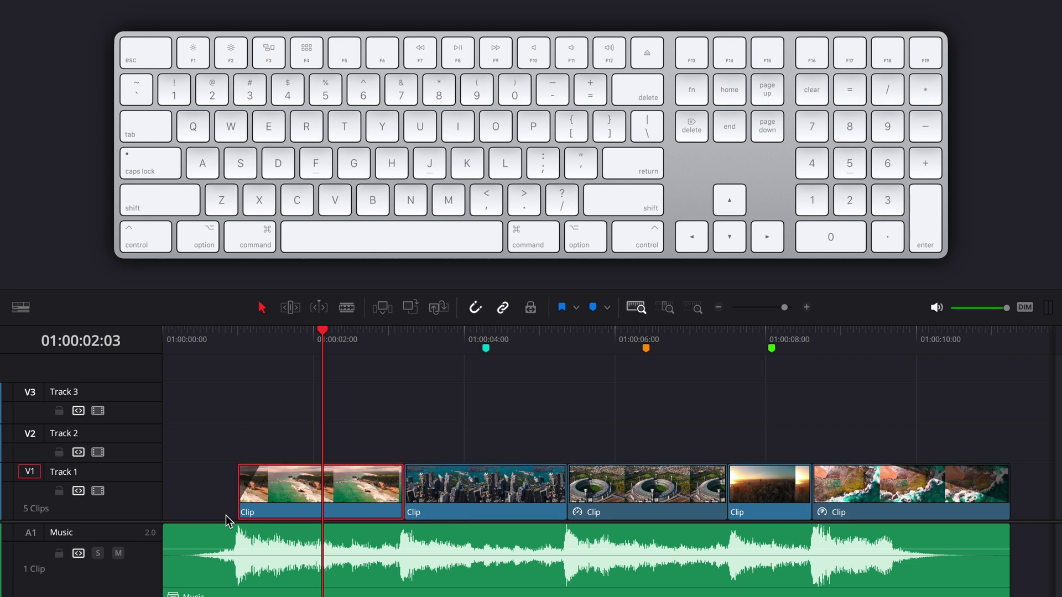